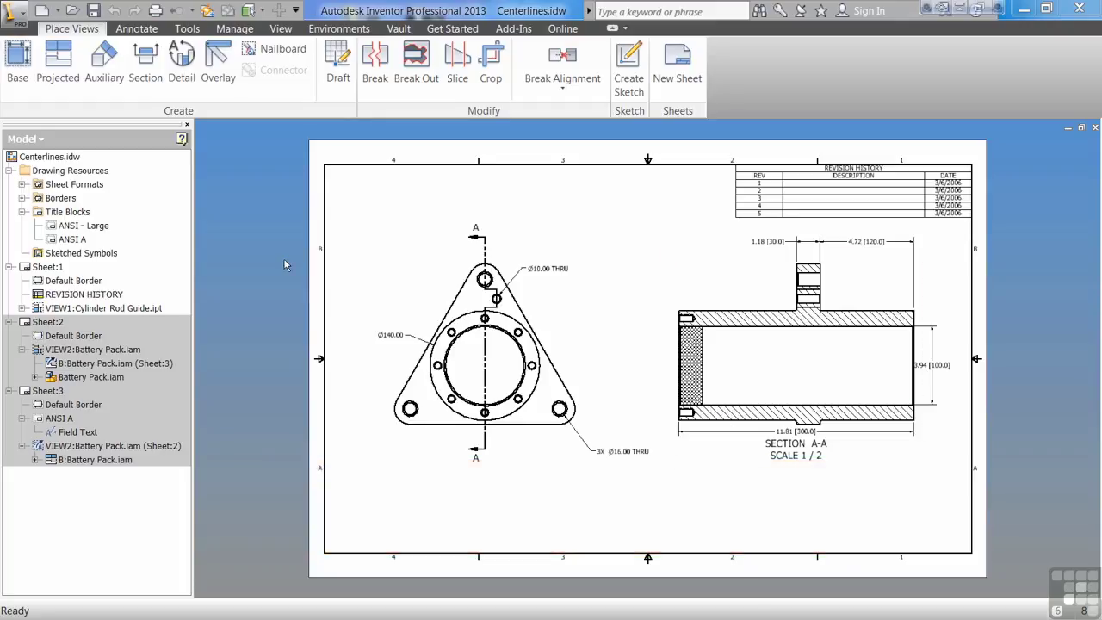
# Export the Centerlines drawing to PDF as Centerlines.pdf in the Chapter 11 folder
pyautogui.click(19, 15)
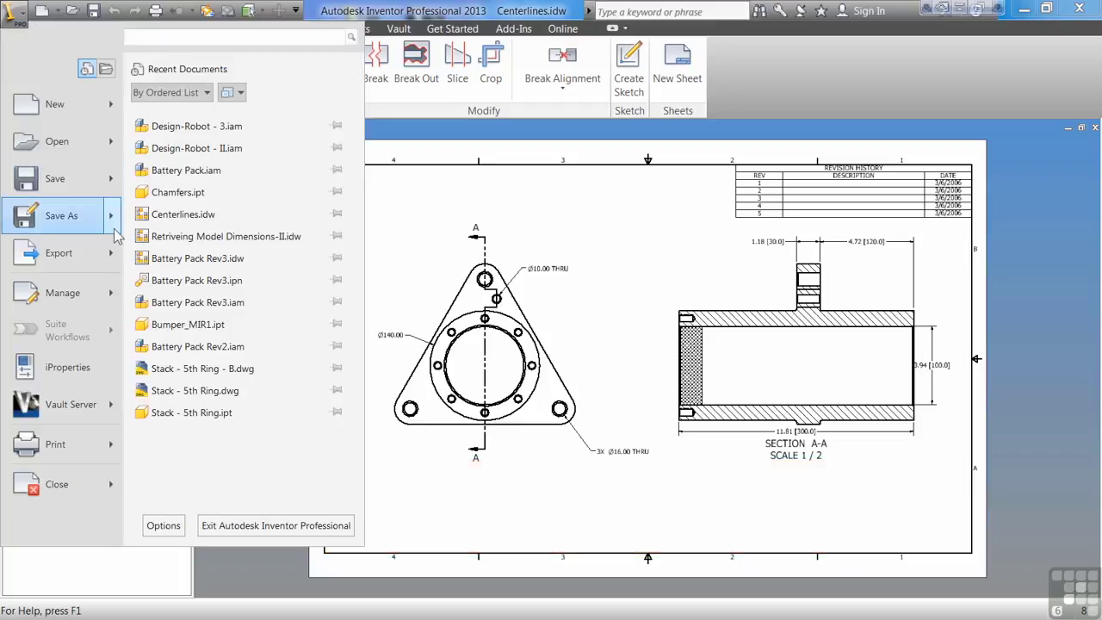
pyautogui.moveTo(114, 260)
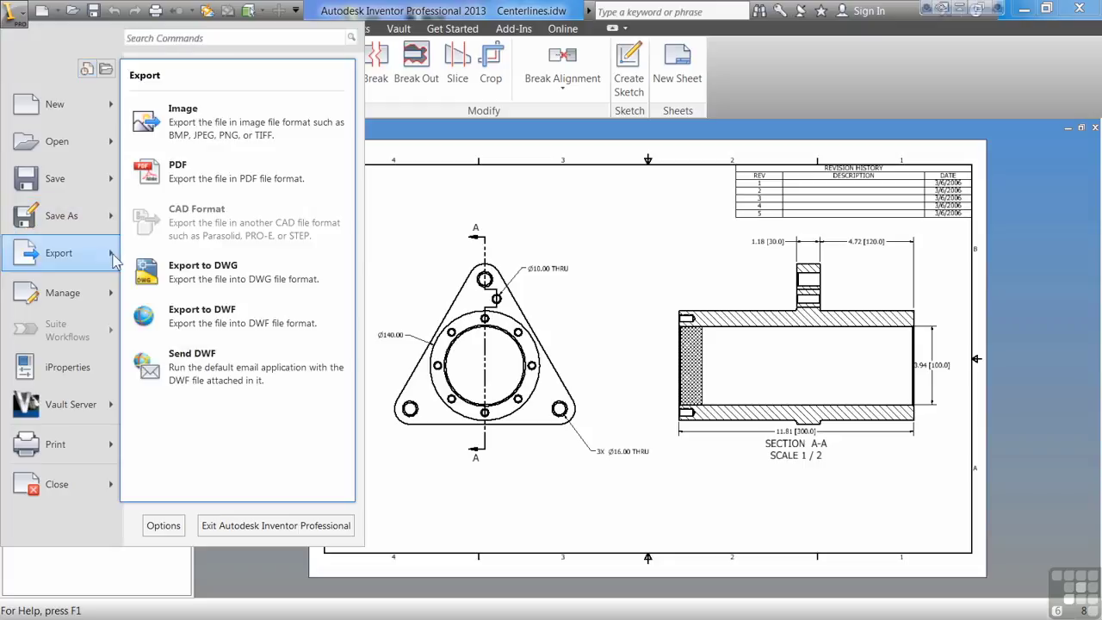
pyautogui.click(182, 176)
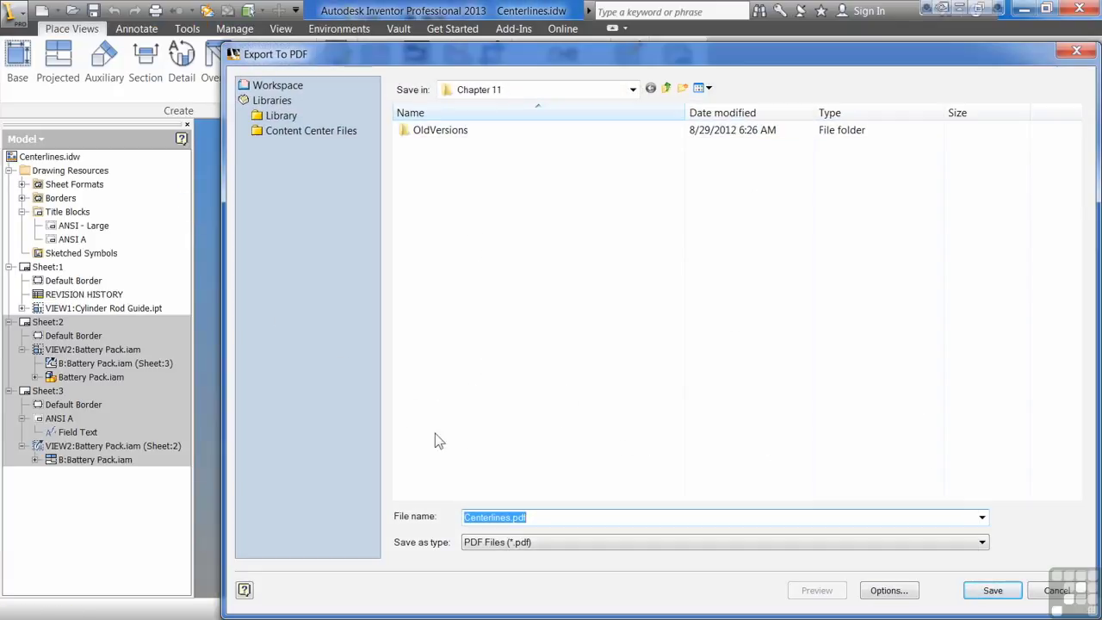
pyautogui.click(987, 589)
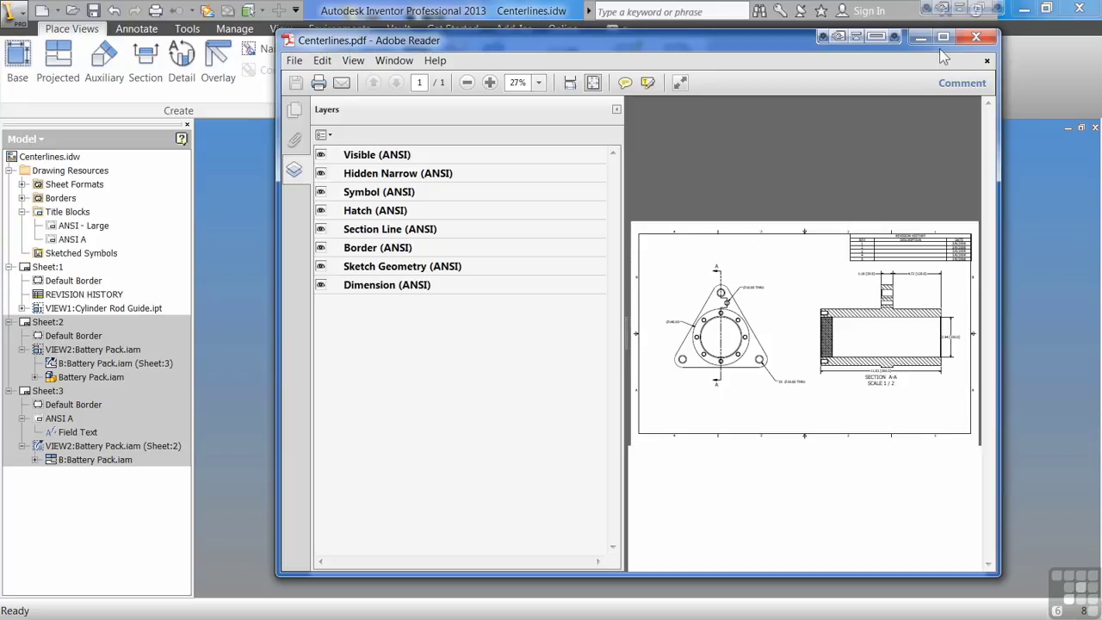
# Close Adobe Reader after reviewing Centerlines.pdf and its ANSI layers
pyautogui.click(978, 39)
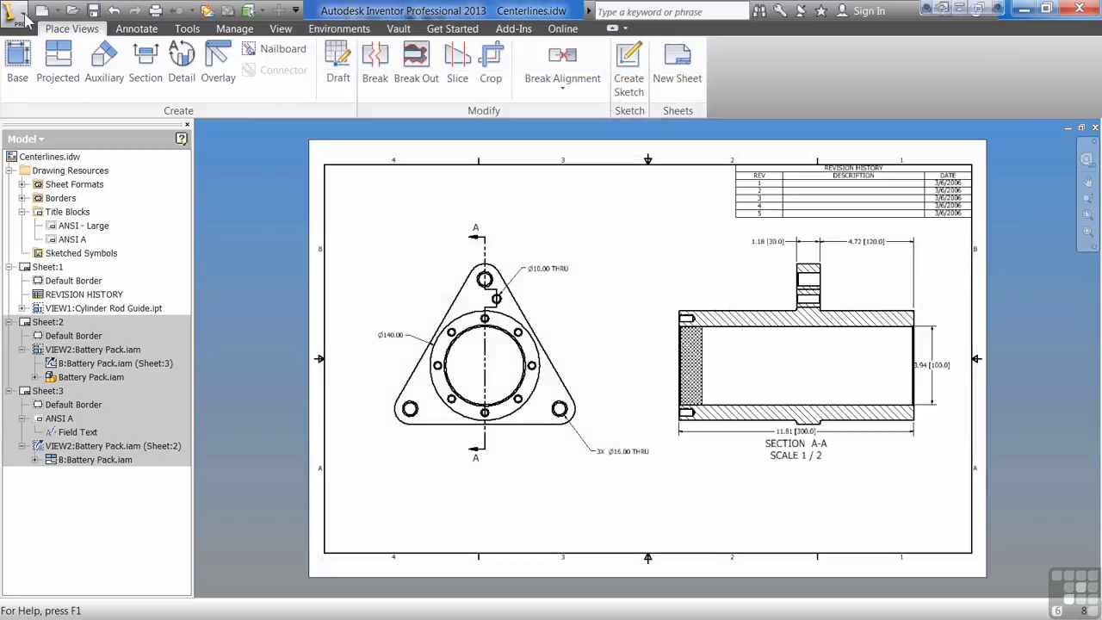
# Start Save Copy As for the drawing with AutoCAD DWG Files as the type
pyautogui.click(25, 16)
pyautogui.moveTo(112, 222)
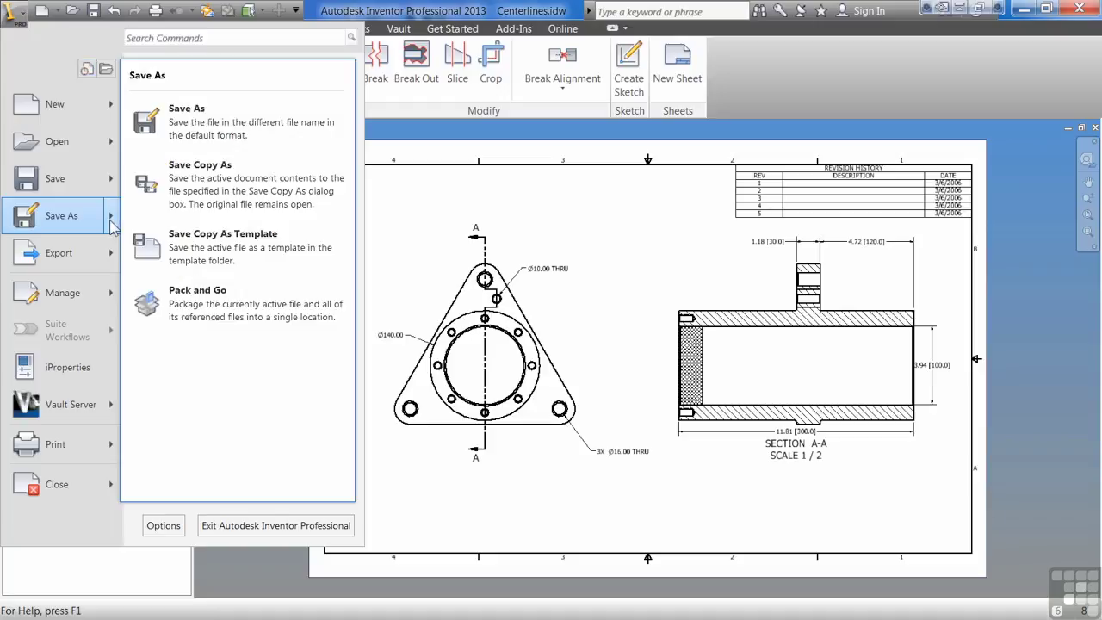
pyautogui.click(222, 181)
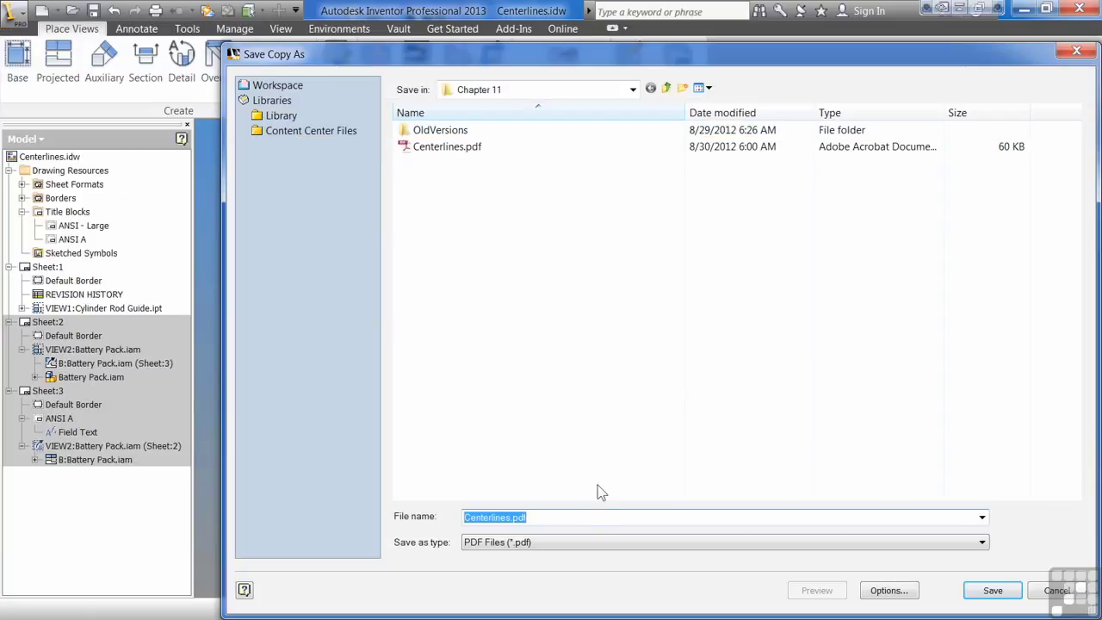
pyautogui.click(584, 540)
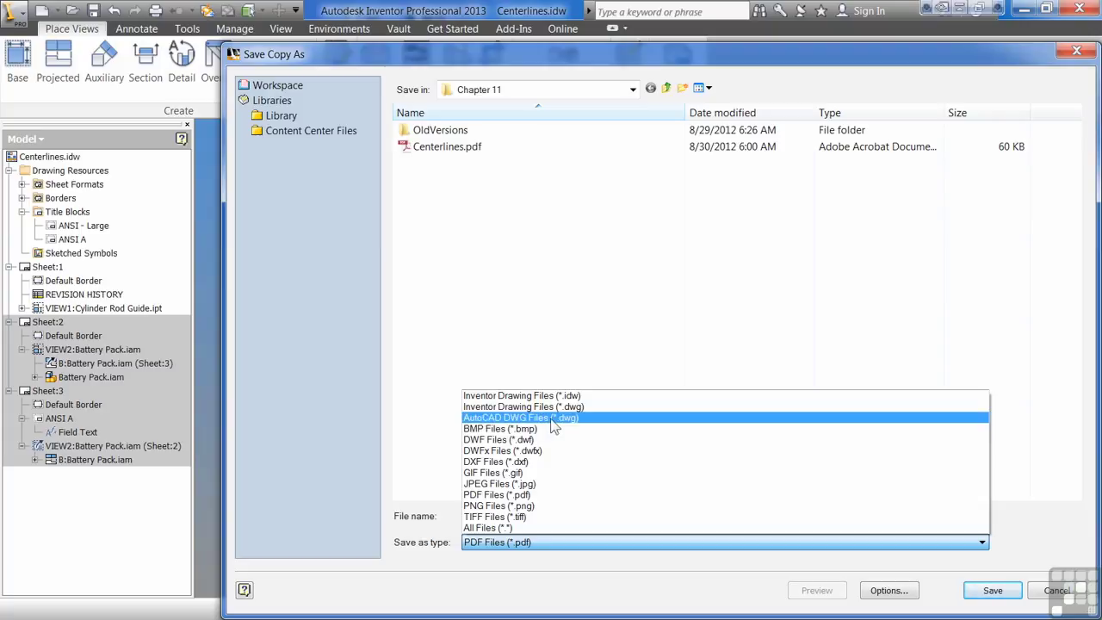
pyautogui.click(552, 419)
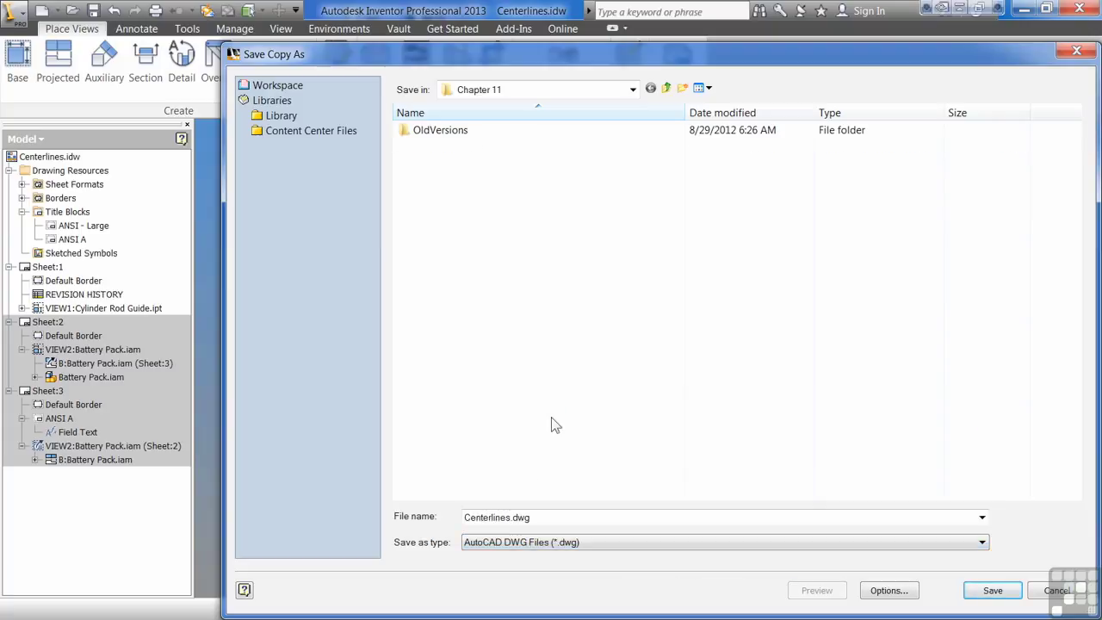
# Target the Chapter 13 folder and name the copy ACAD-Centerlines.dwg
pyautogui.click(667, 89)
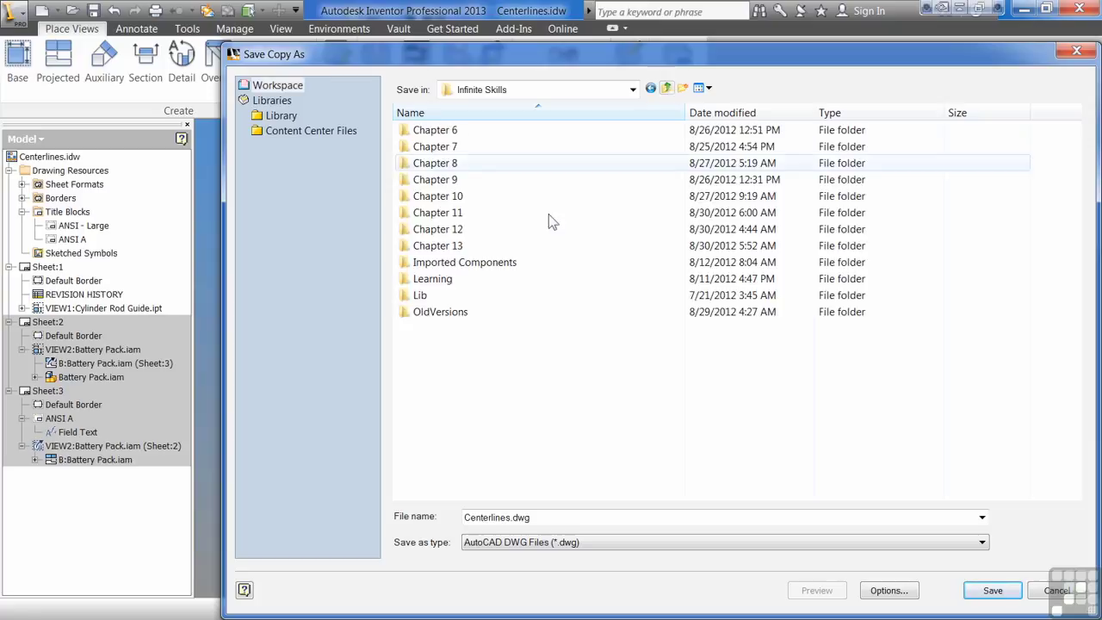
pyautogui.doubleClick(465, 248)
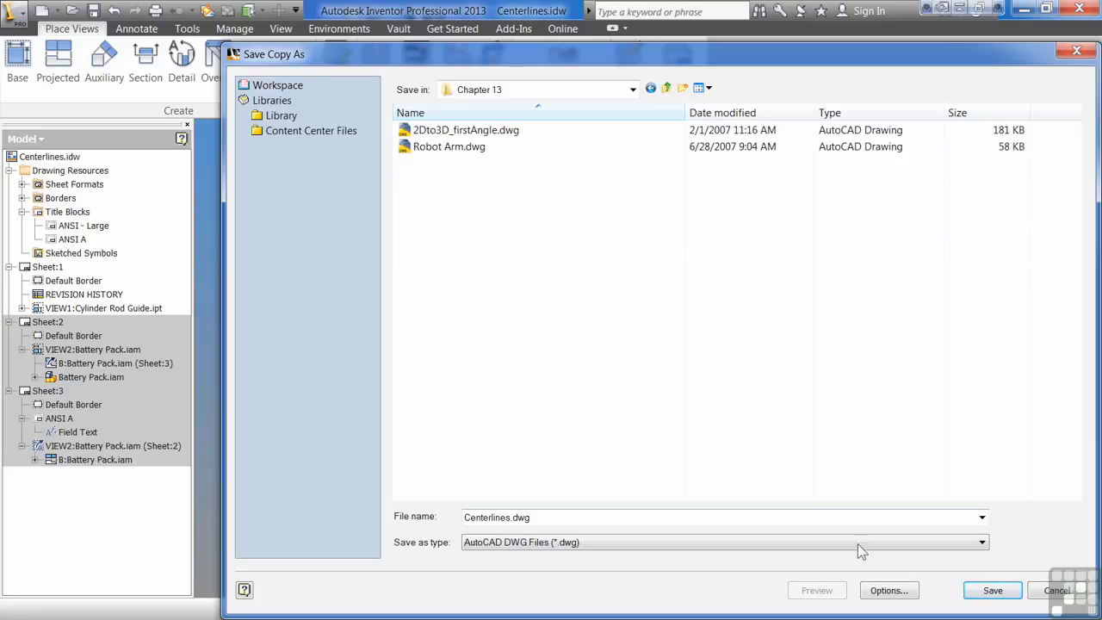
pyautogui.doubleClick(466, 520)
pyautogui.click(466, 519)
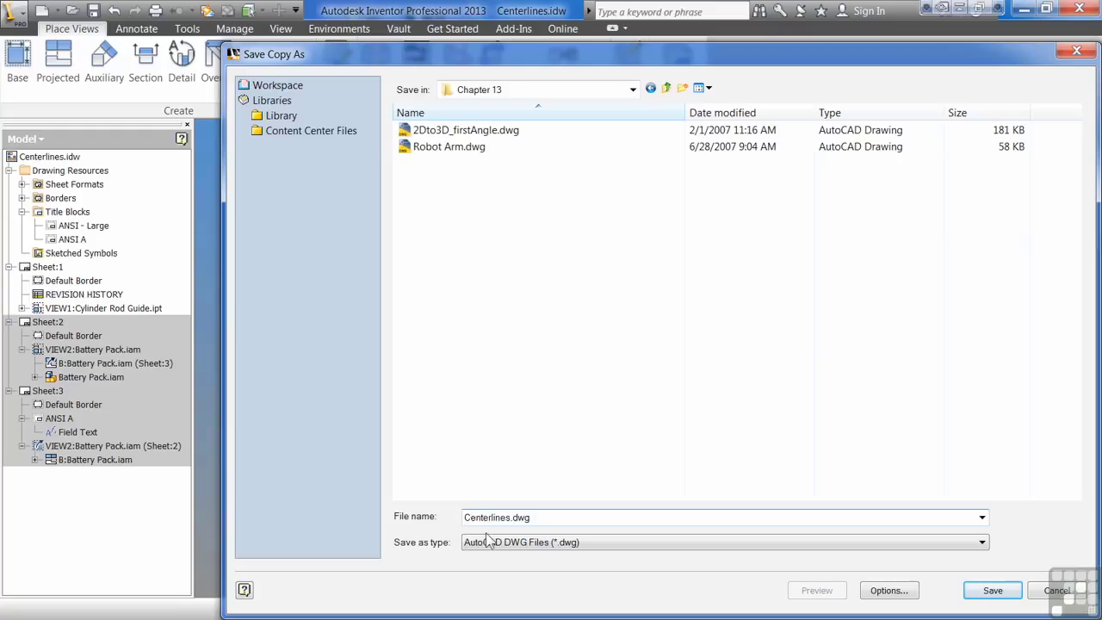
pyautogui.write('ACAD-')
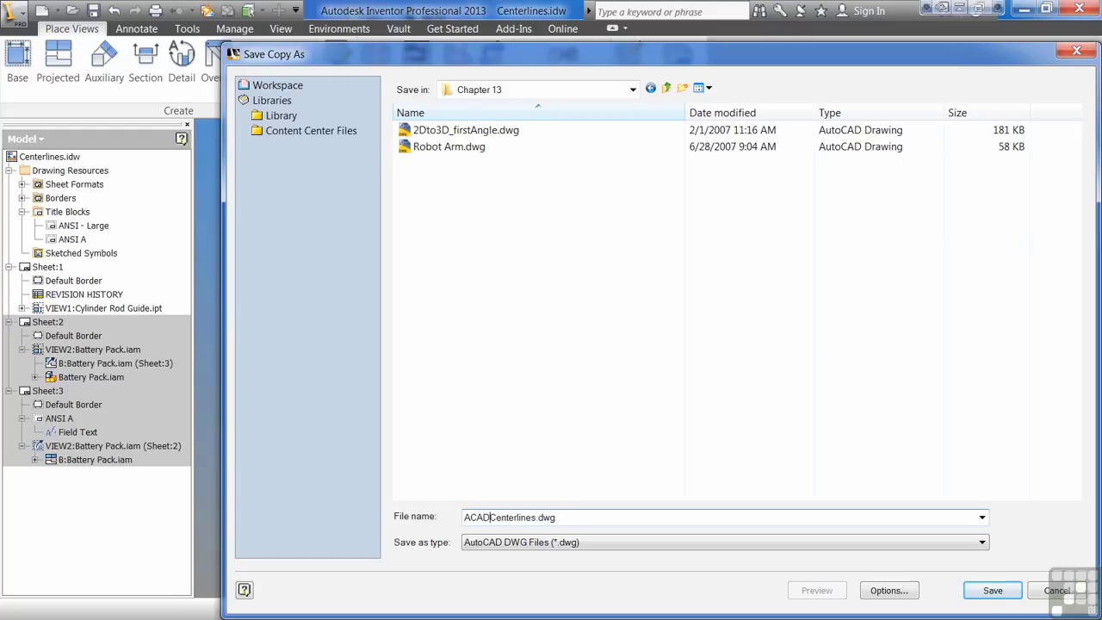
# Set the DWG export file version to AutoCAD 2010 Drawing and accept the options
pyautogui.click(903, 602)
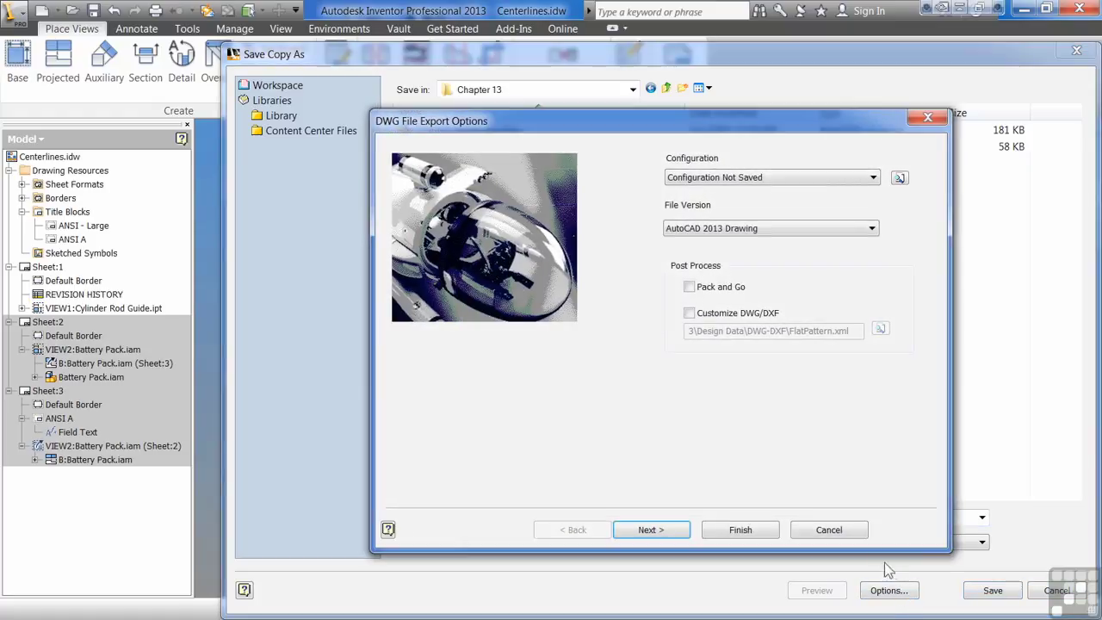
pyautogui.click(871, 228)
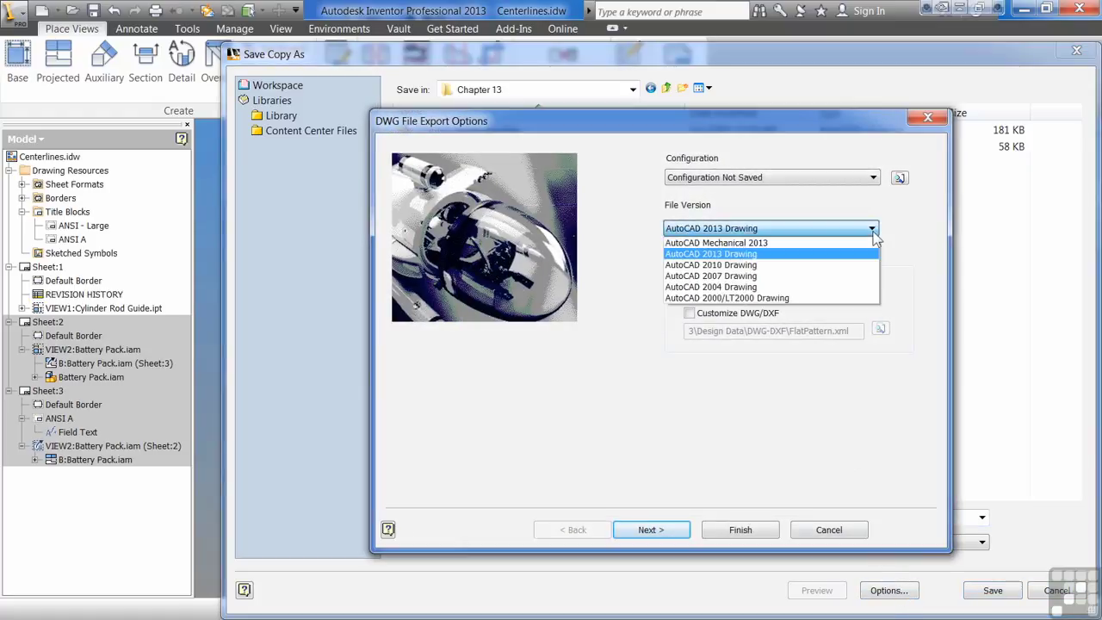
pyautogui.click(837, 267)
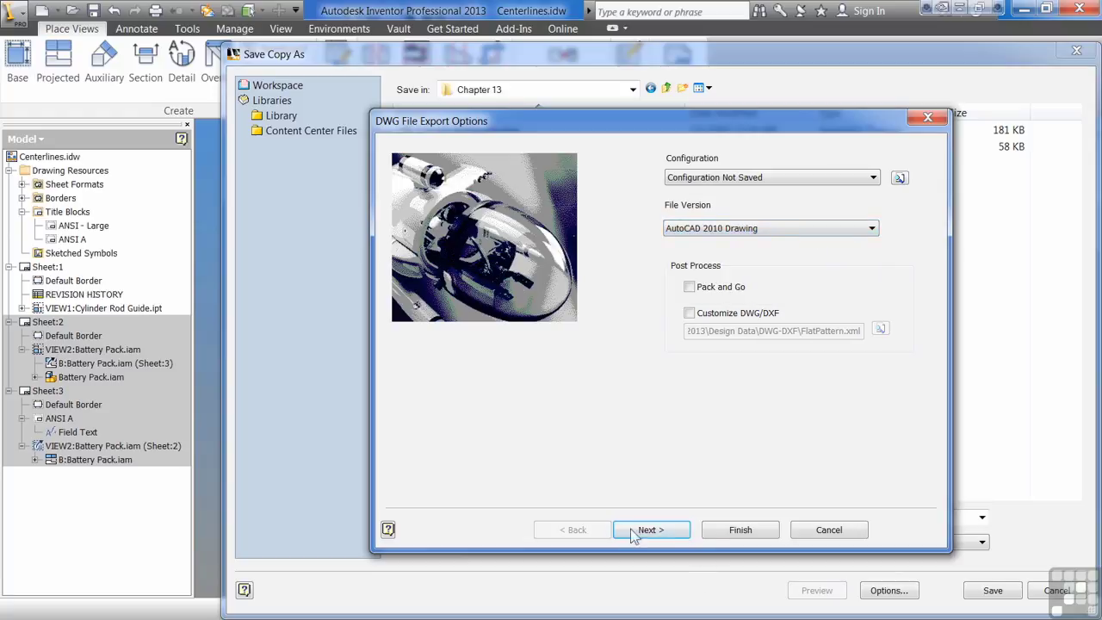
pyautogui.click(727, 533)
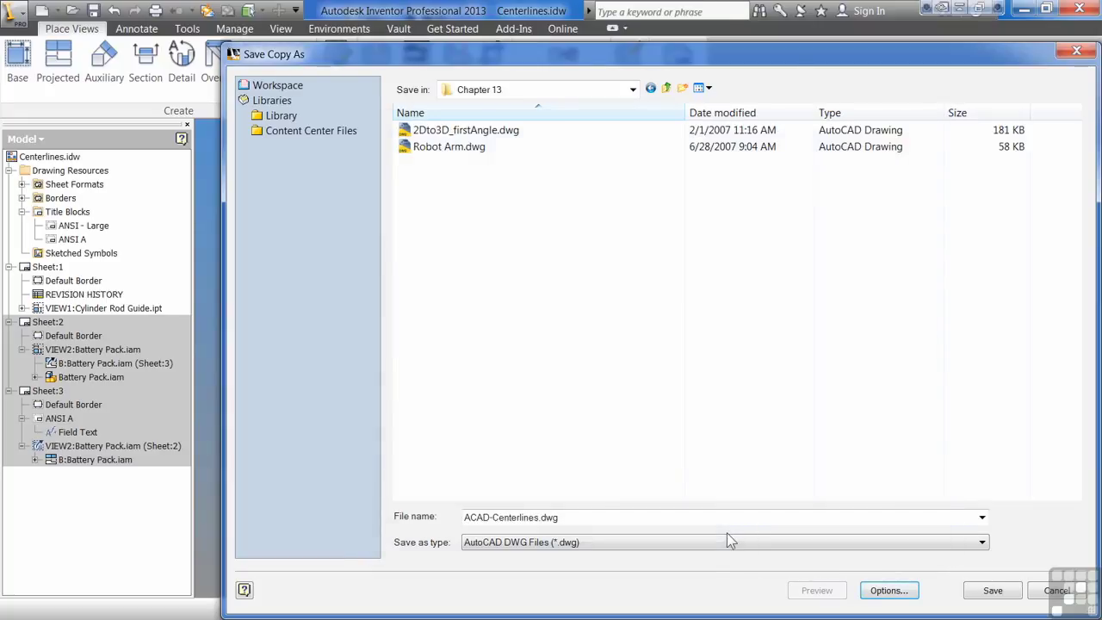
# Save the ACAD-Centerlines.dwg copy, then open Chamfers.ipt from the Infinite Skills folder
pyautogui.click(985, 590)
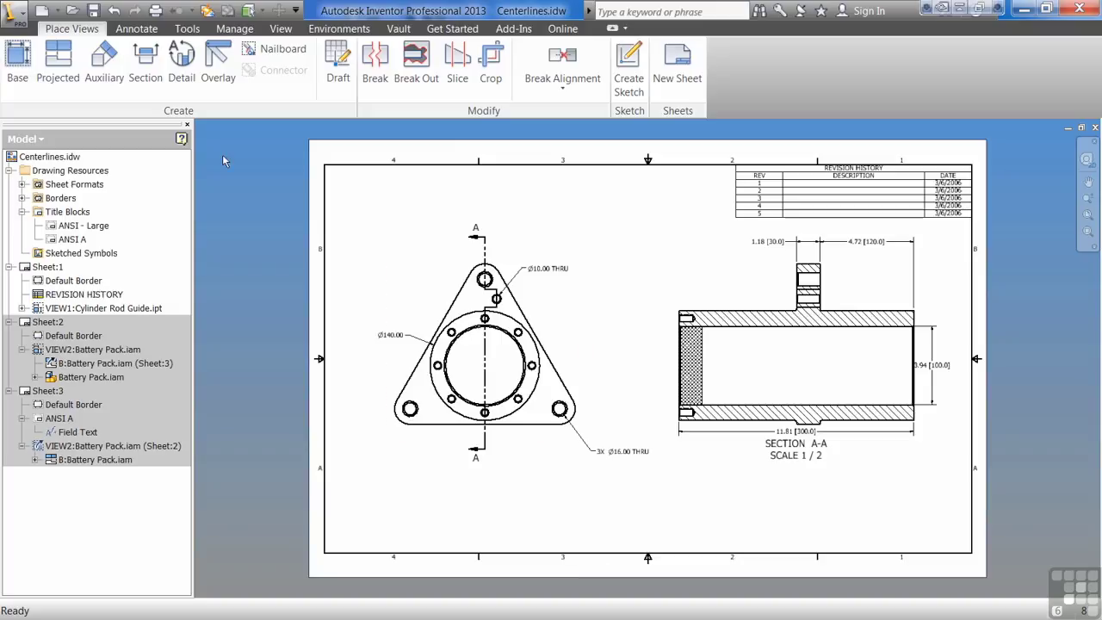
pyautogui.click(73, 10)
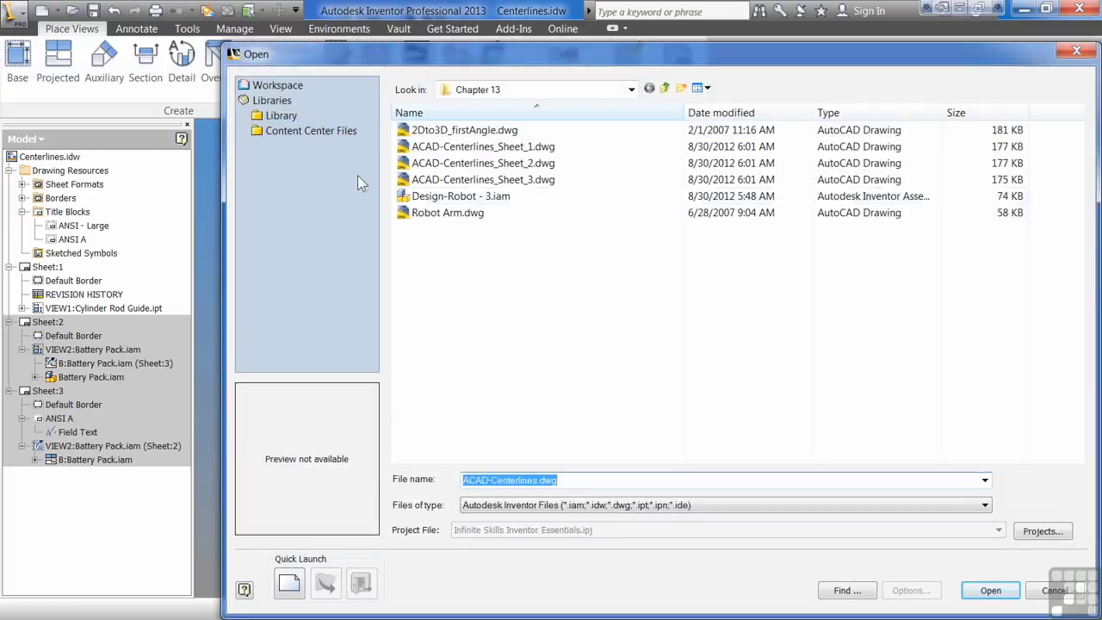
pyautogui.click(665, 88)
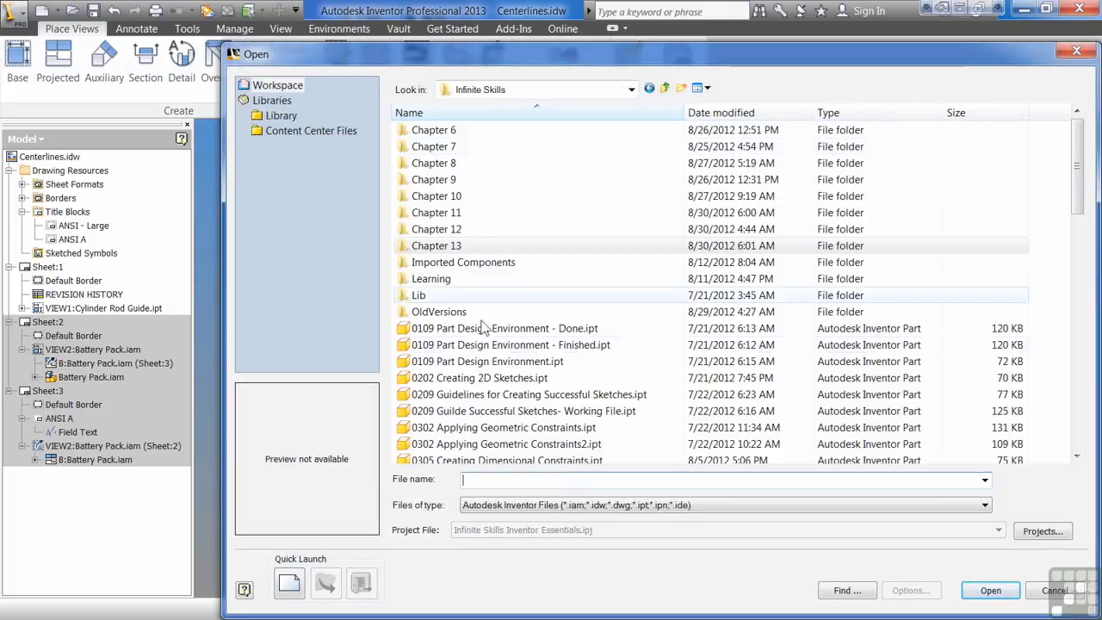
pyautogui.click(487, 361)
pyautogui.click(478, 378)
pyautogui.click(465, 459)
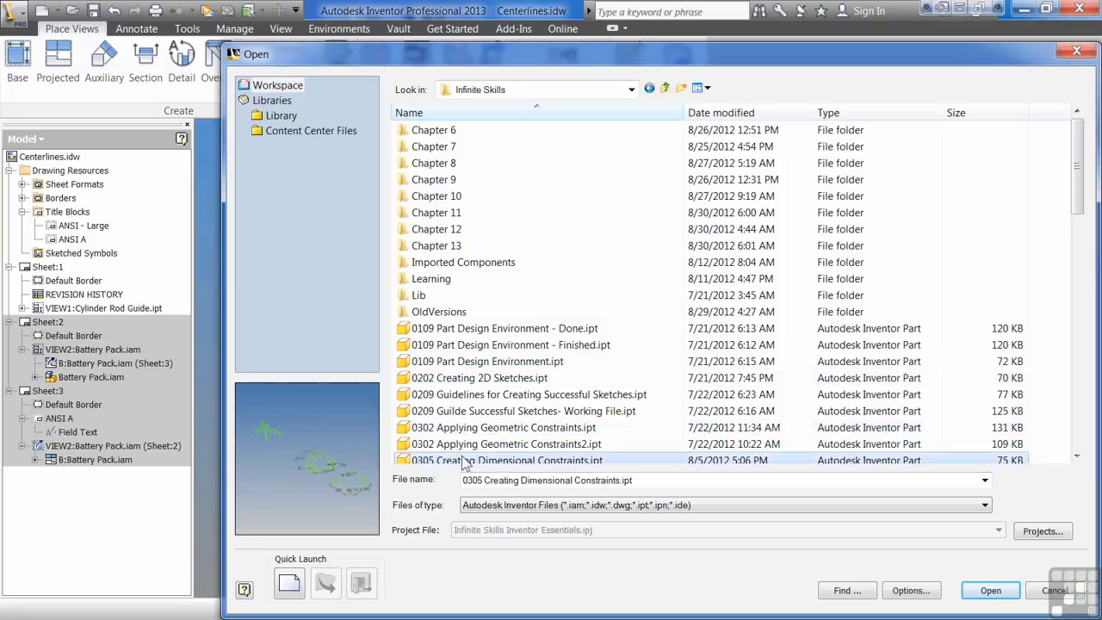
pyautogui.scroll(-2, 457, 448)
pyautogui.click(440, 410)
pyautogui.click(438, 427)
pyautogui.doubleClick(436, 430)
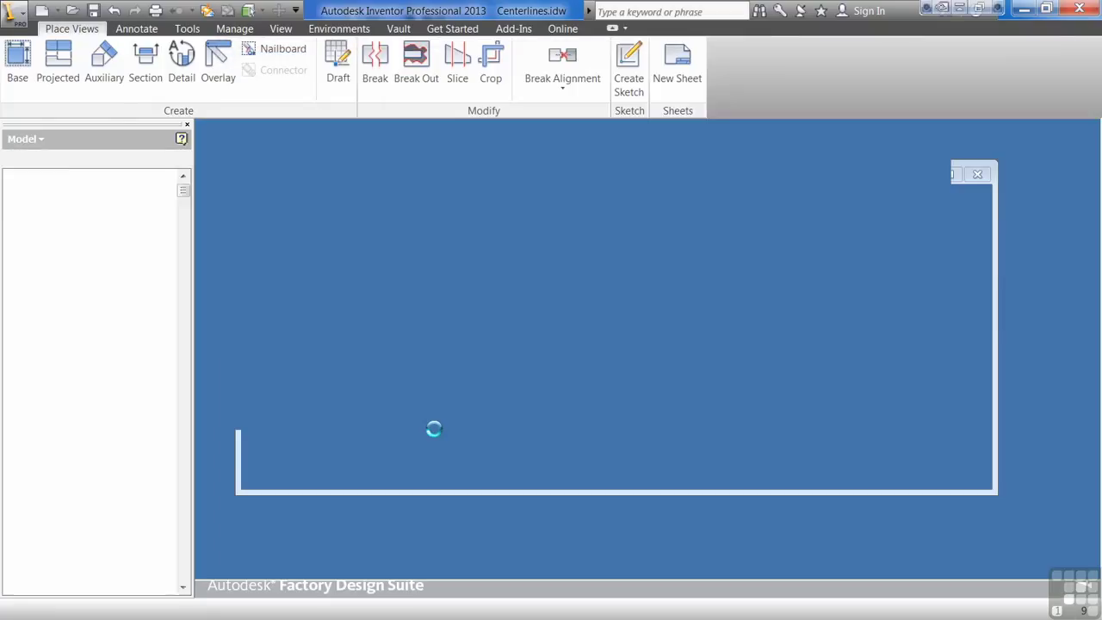
# Start a CAD Format export of the Chamfers part and list the available file types
pyautogui.click(13, 12)
pyautogui.moveTo(116, 231)
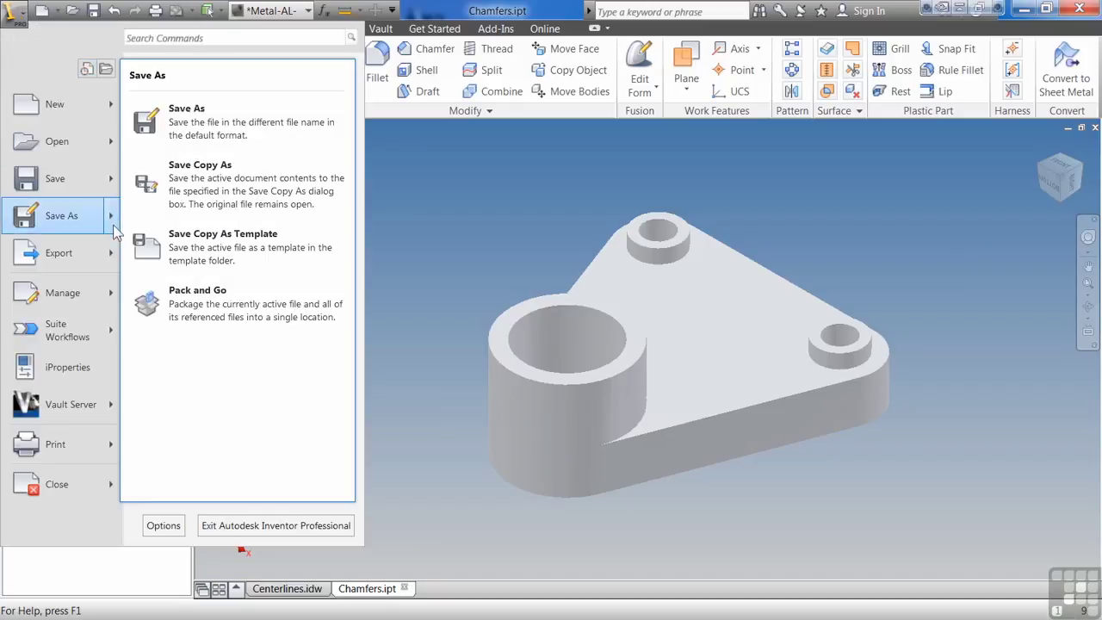
pyautogui.moveTo(110, 267)
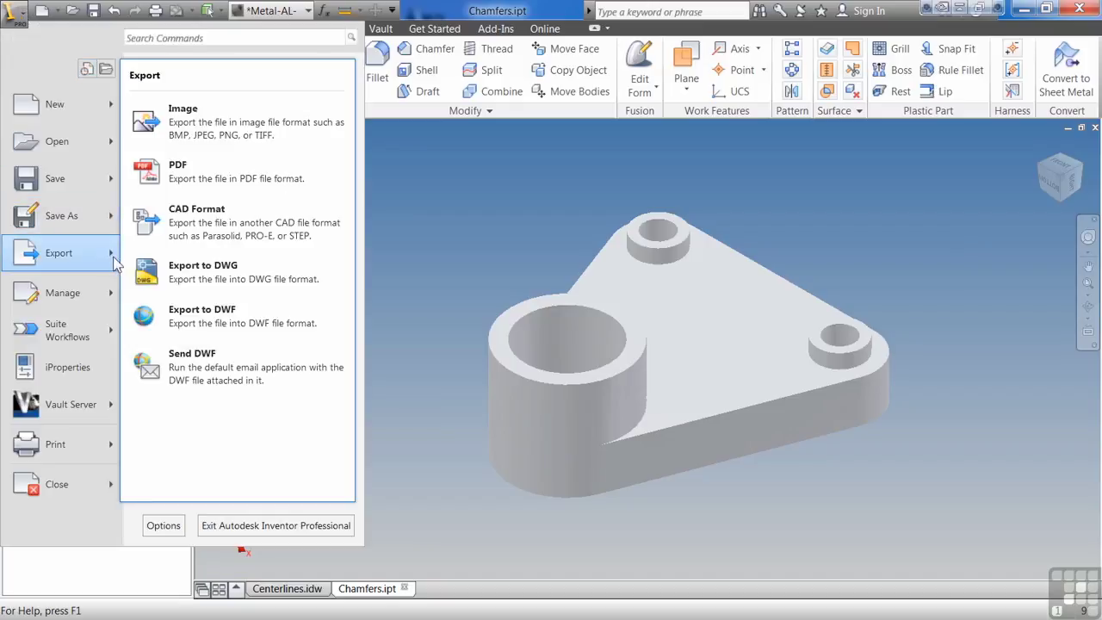
pyautogui.click(175, 222)
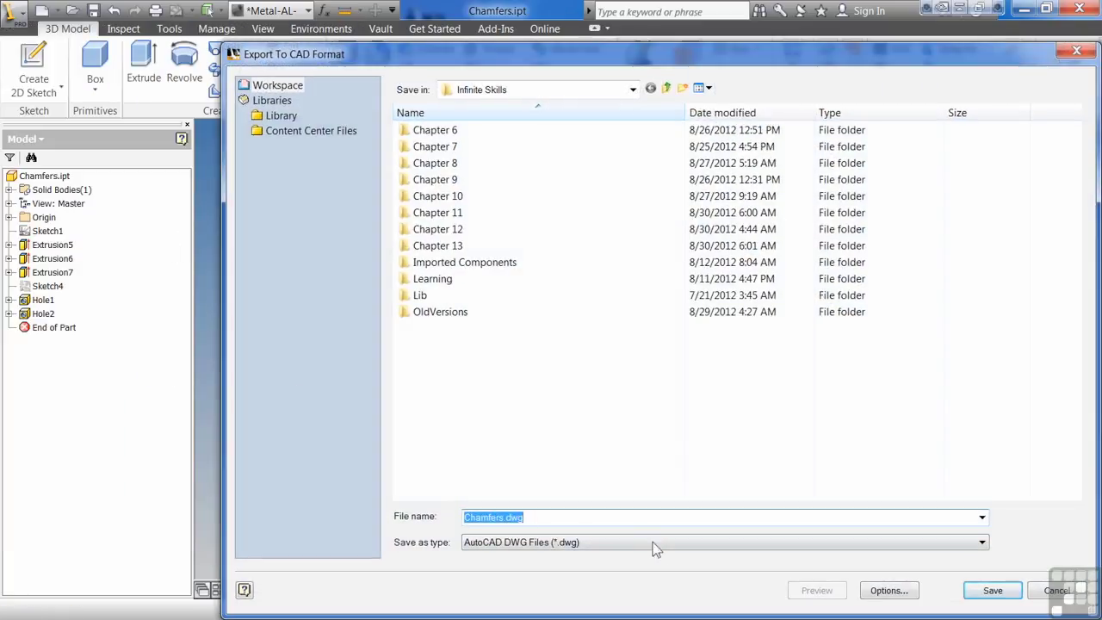
pyautogui.click(652, 542)
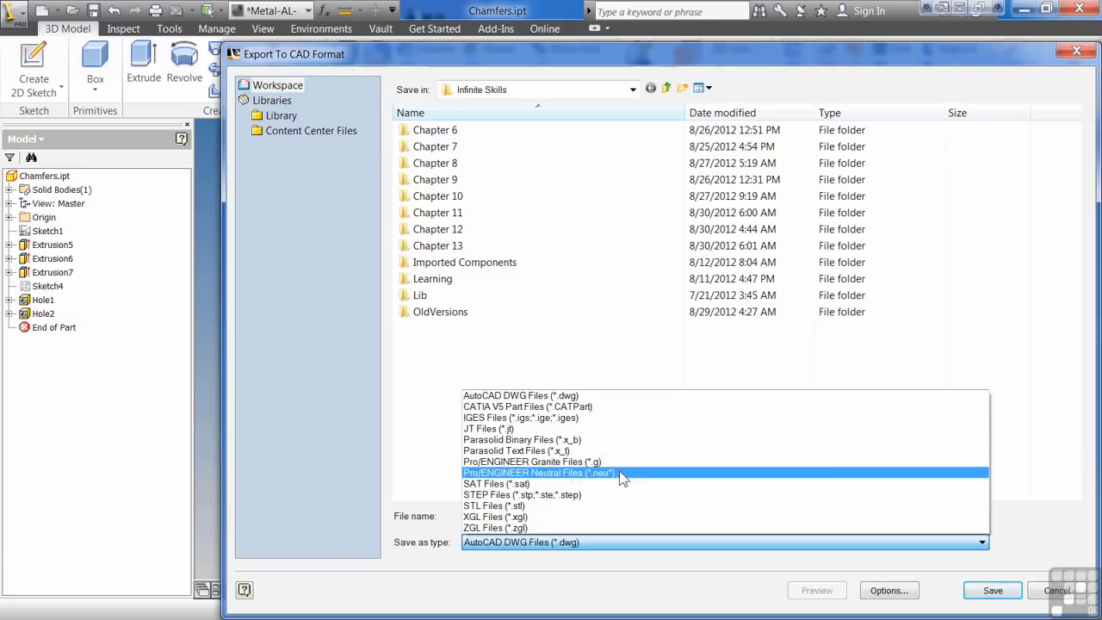
# Set the export to STEP as Chamfers.stp using the 203 - Configuration Controlled Design protocol
pyautogui.click(624, 496)
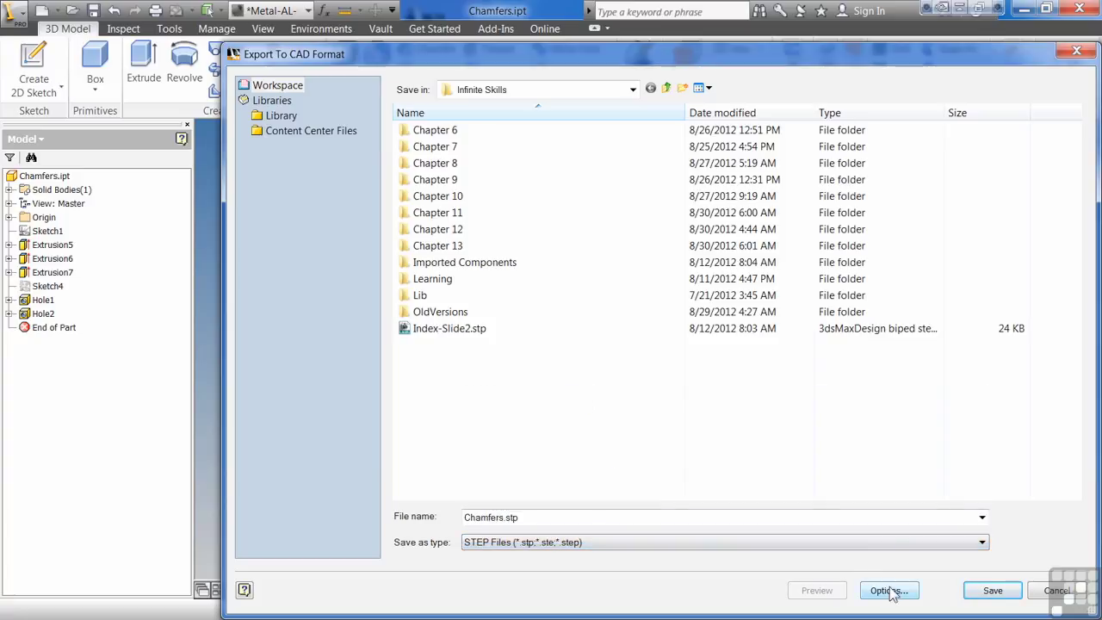
pyautogui.click(889, 590)
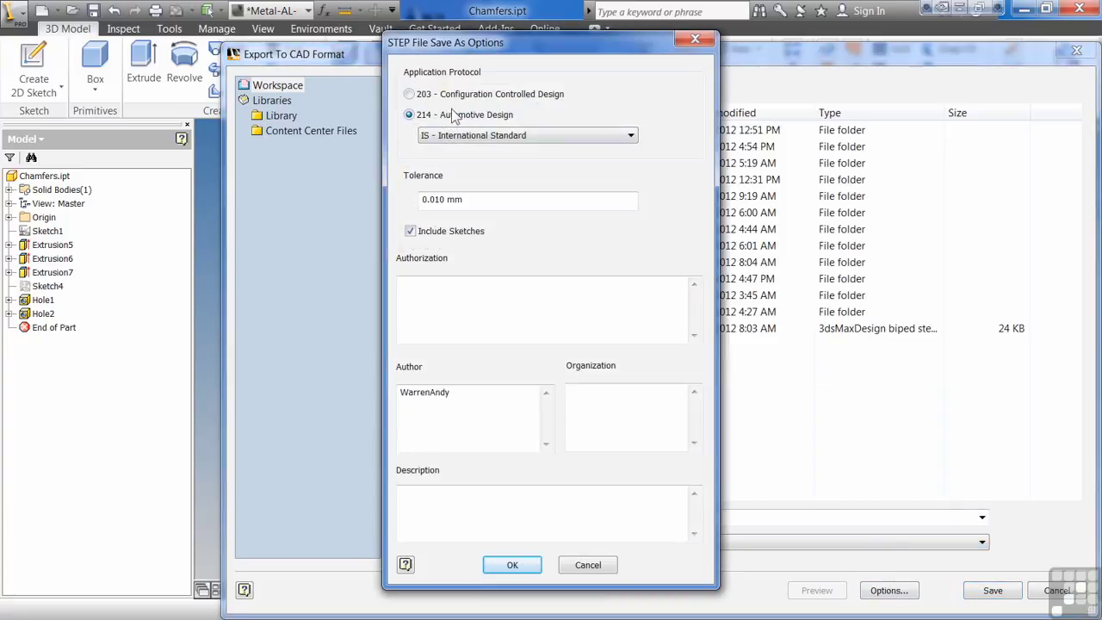
pyautogui.click(545, 135)
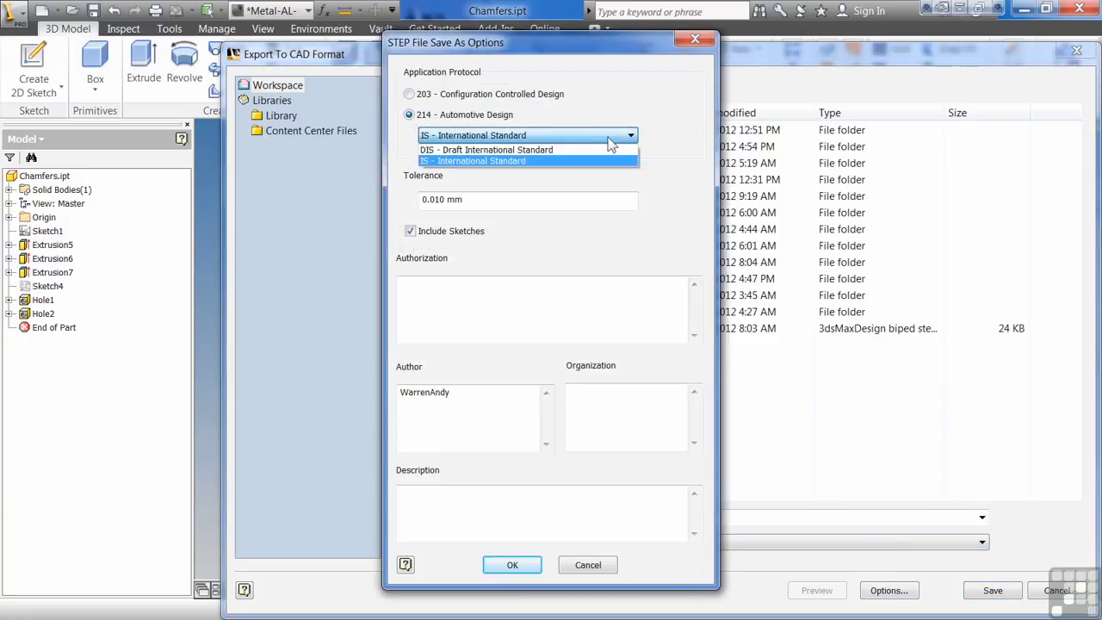
pyautogui.click(525, 100)
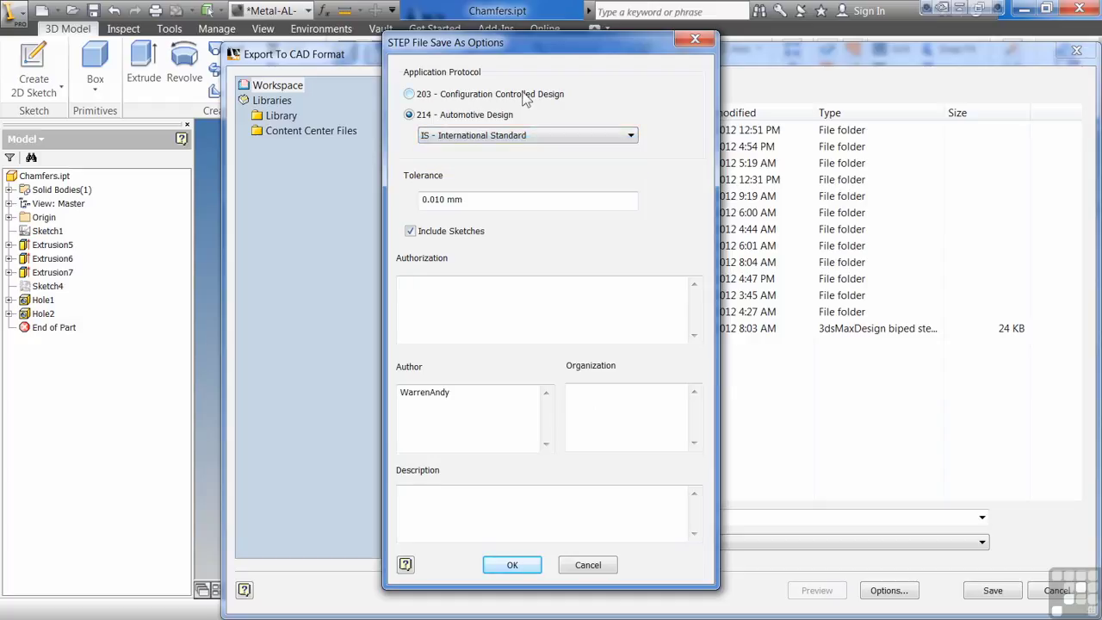
pyautogui.click(522, 95)
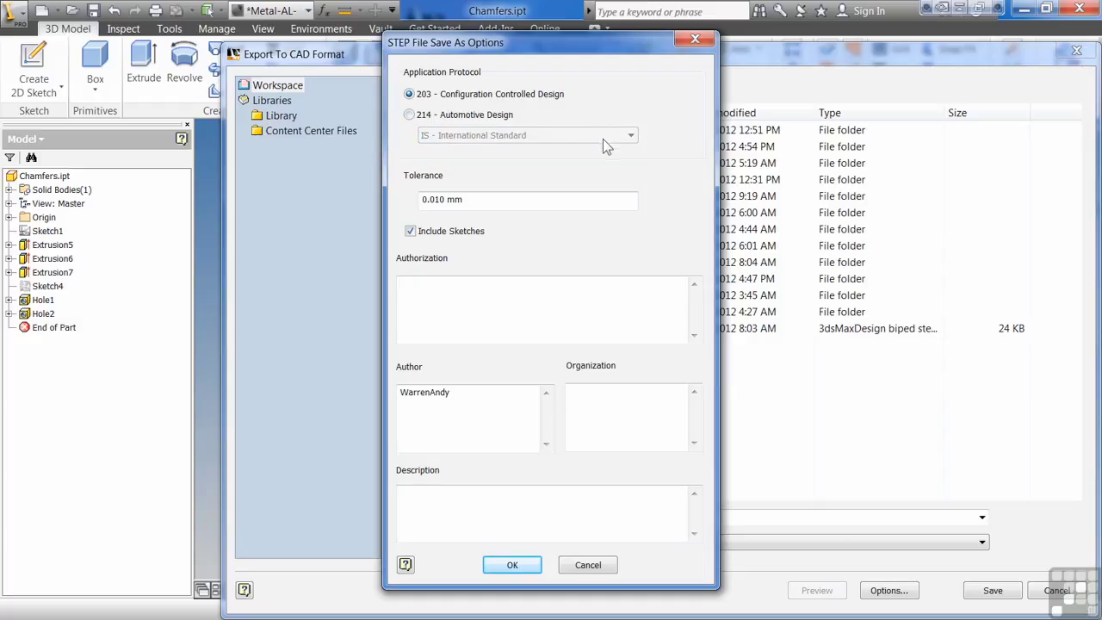
pyautogui.click(521, 565)
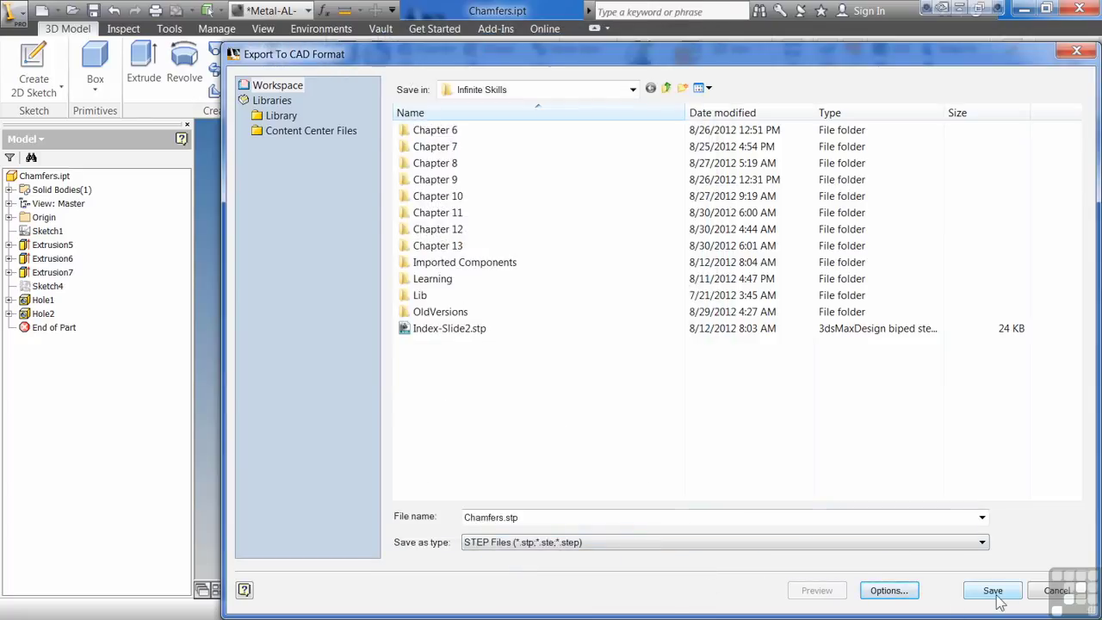
# Switch to IGES with Solids, 143 - Bounded and NURBS options, targeting Chapter 13
pyautogui.click(630, 542)
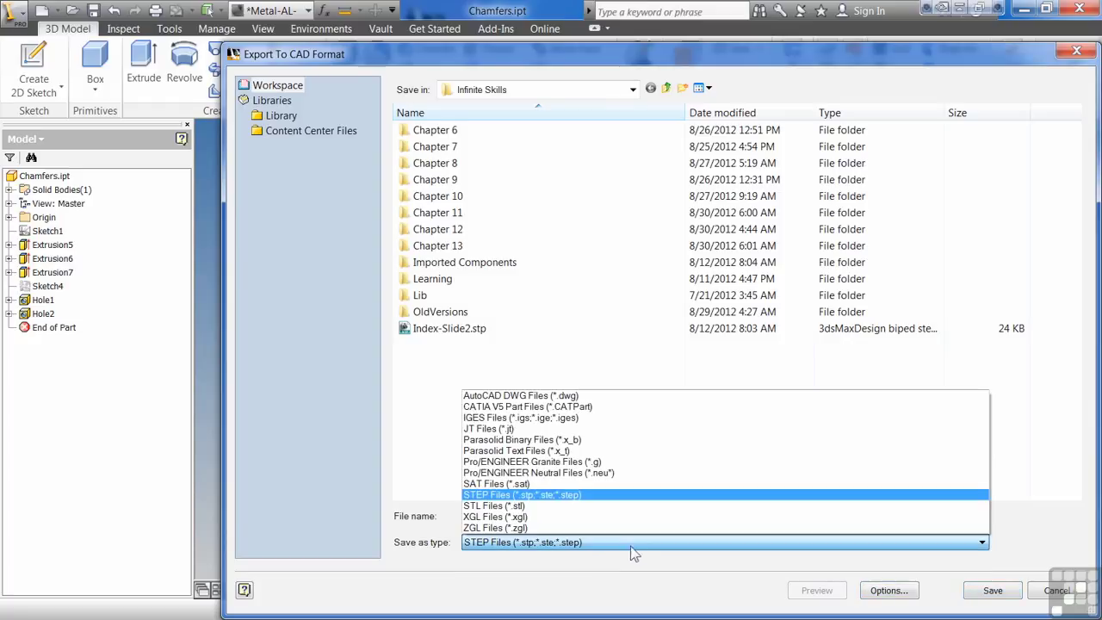
pyautogui.click(566, 420)
pyautogui.click(888, 591)
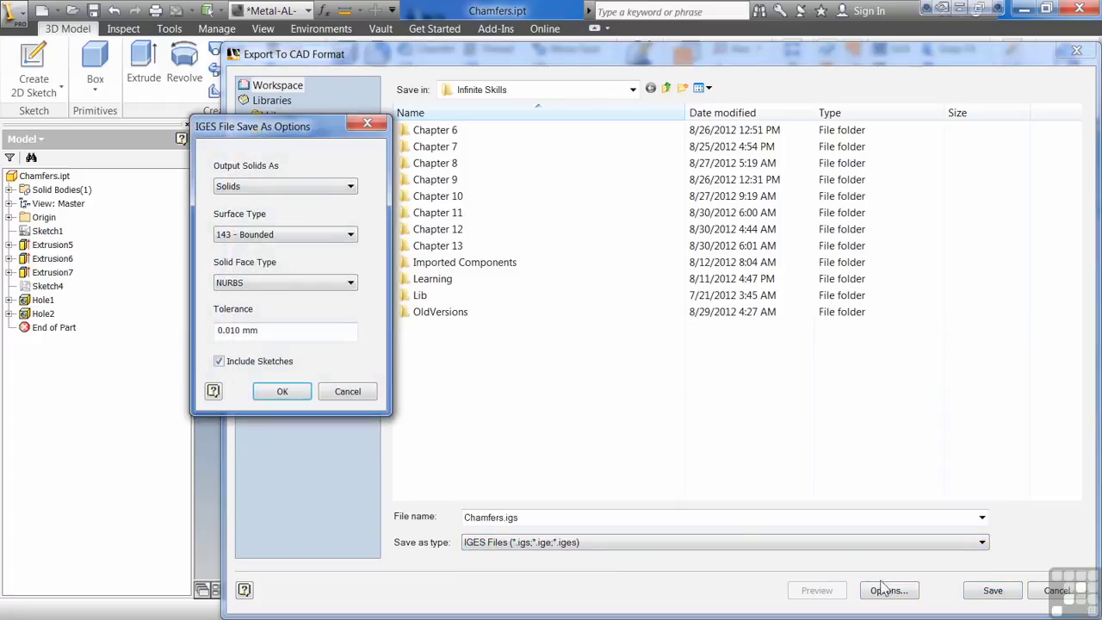
pyautogui.click(293, 186)
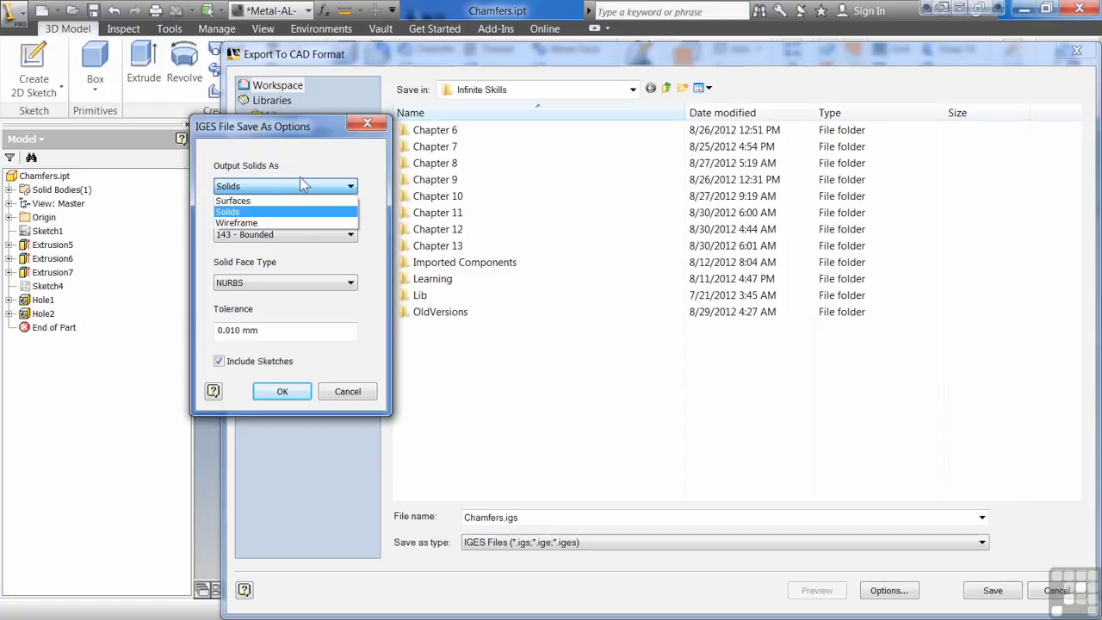
pyautogui.click(308, 143)
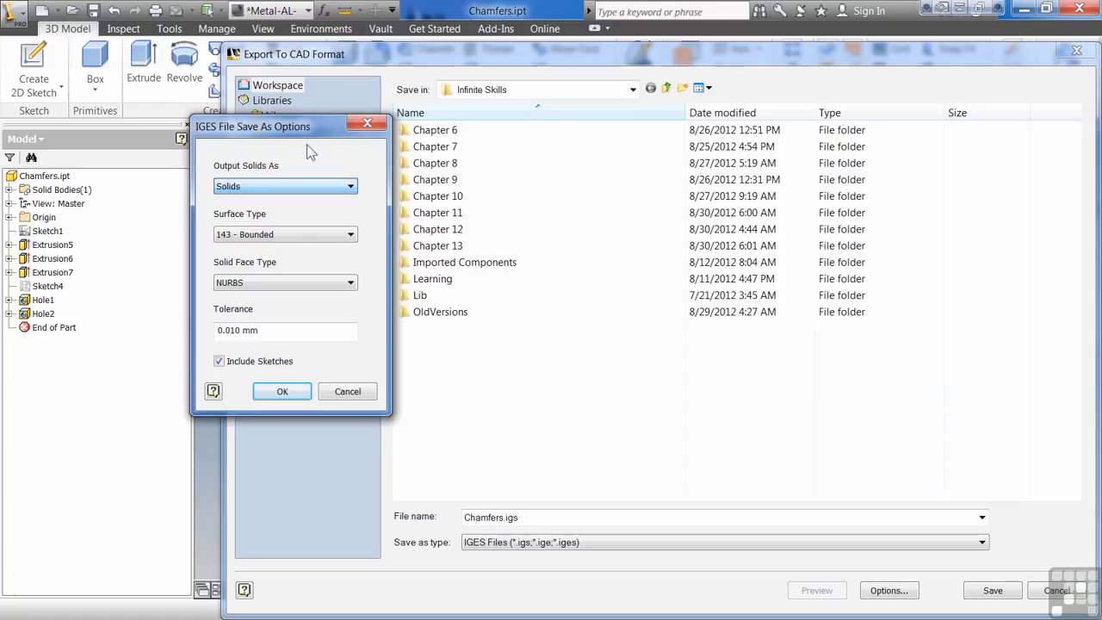
pyautogui.click(279, 238)
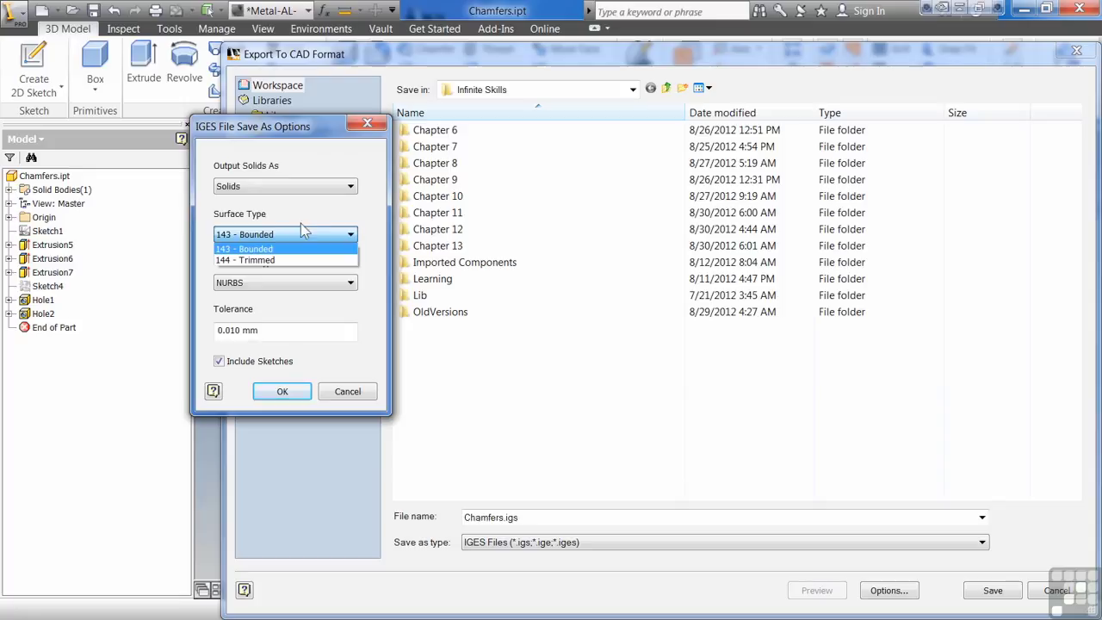
pyautogui.click(309, 206)
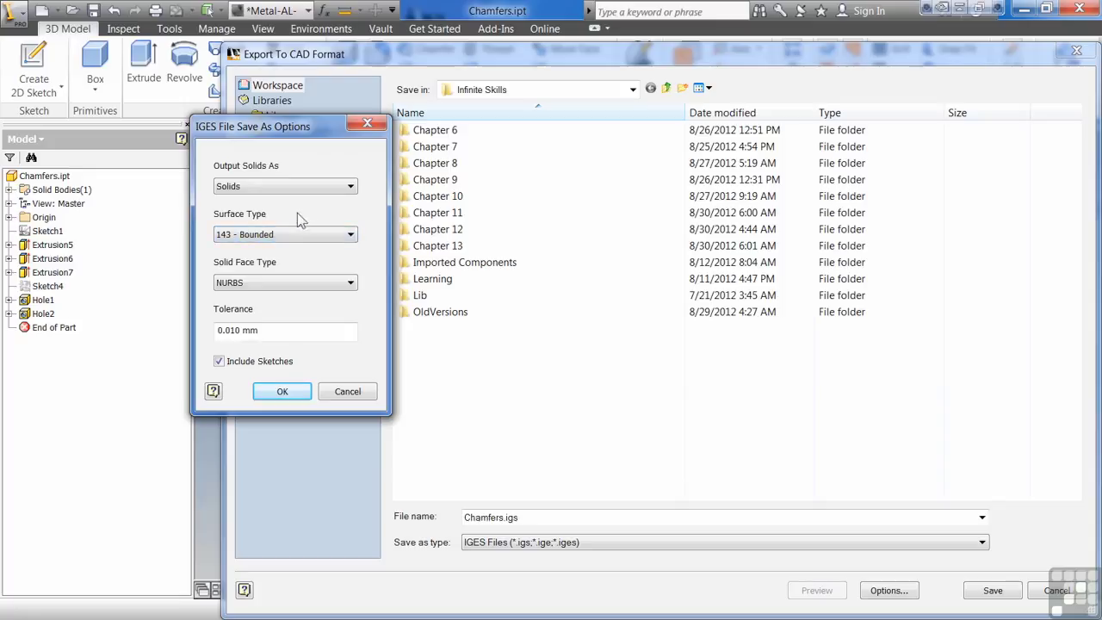
pyautogui.click(279, 291)
pyautogui.click(278, 275)
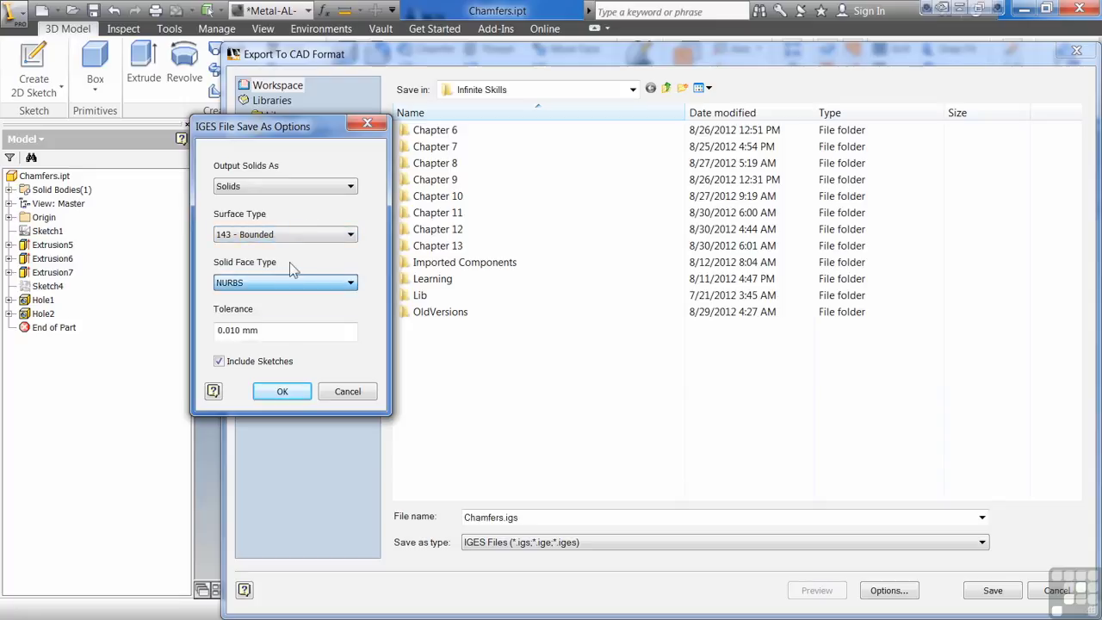
pyautogui.click(283, 391)
pyautogui.doubleClick(423, 246)
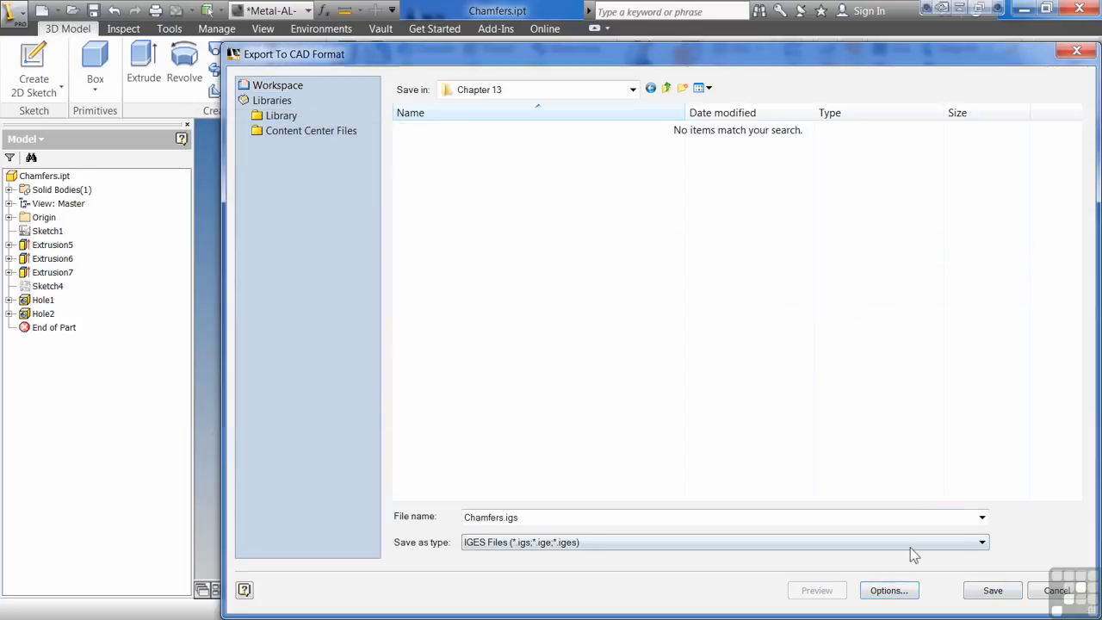
# Save Chamfers.igs into the Chapter 13 folder
pyautogui.click(994, 590)
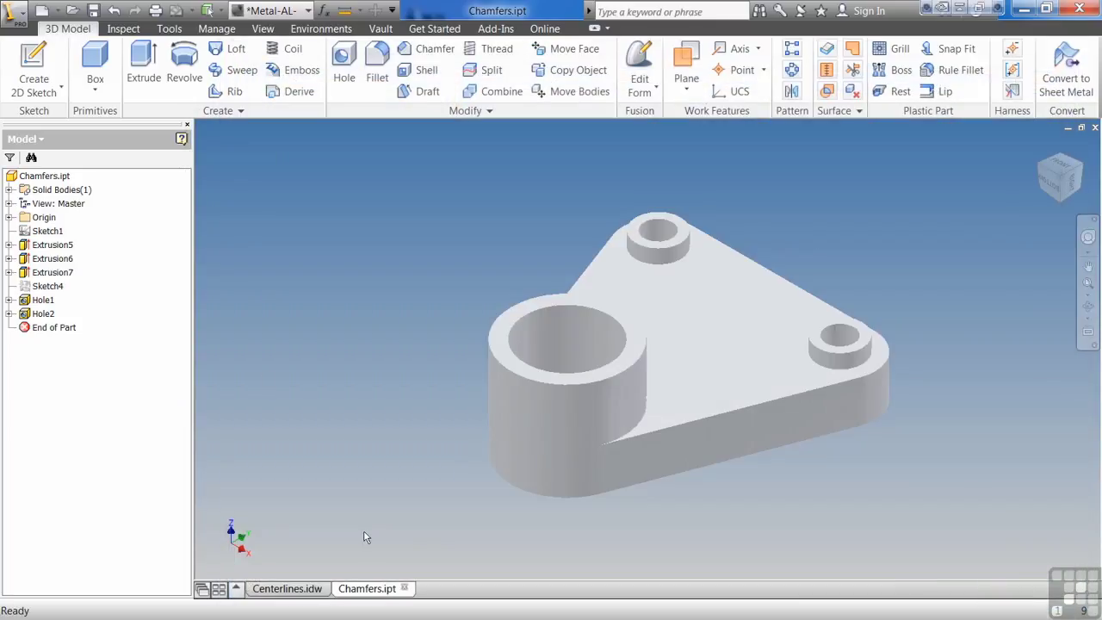